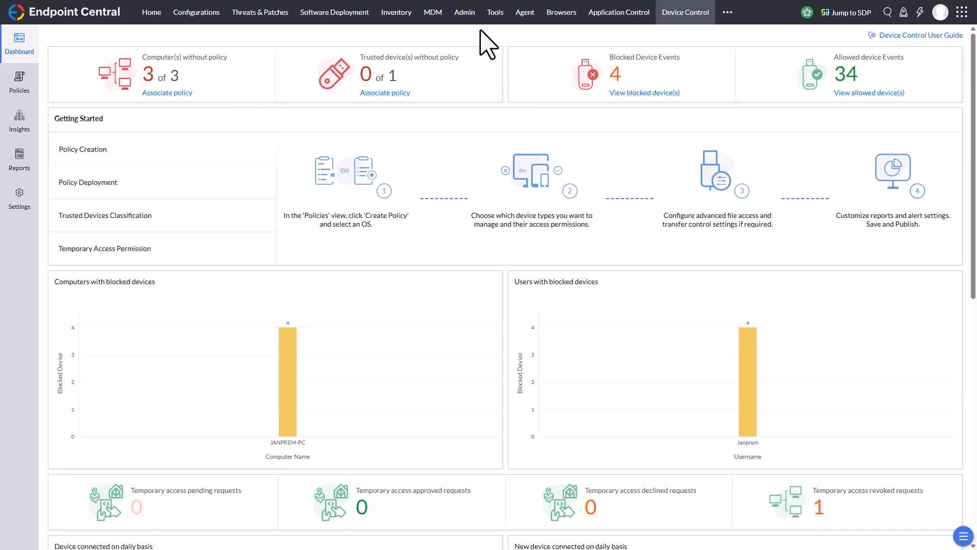
# Add the computer Janprem-FrameW to the Device Control Test custom group and save the modified group
pyautogui.click(472, 18)
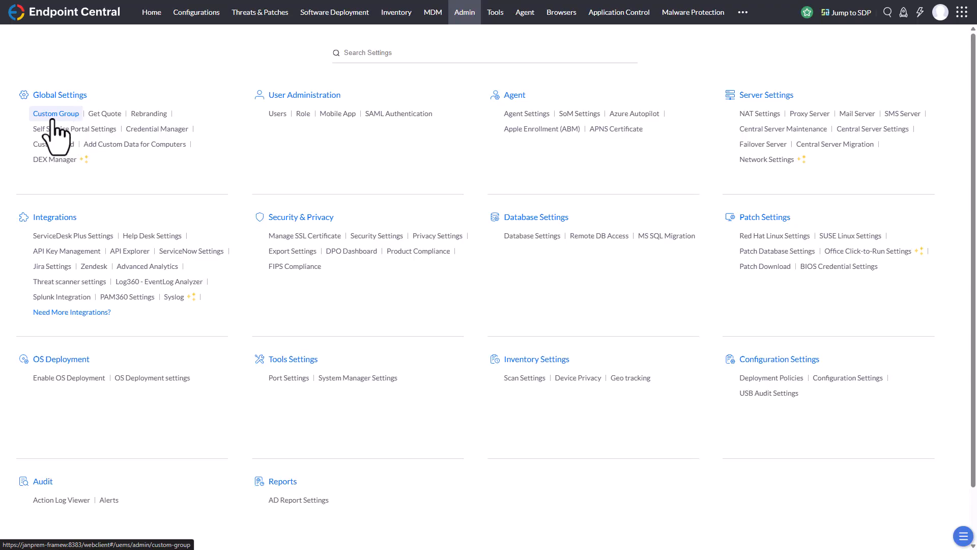
pyautogui.click(71, 120)
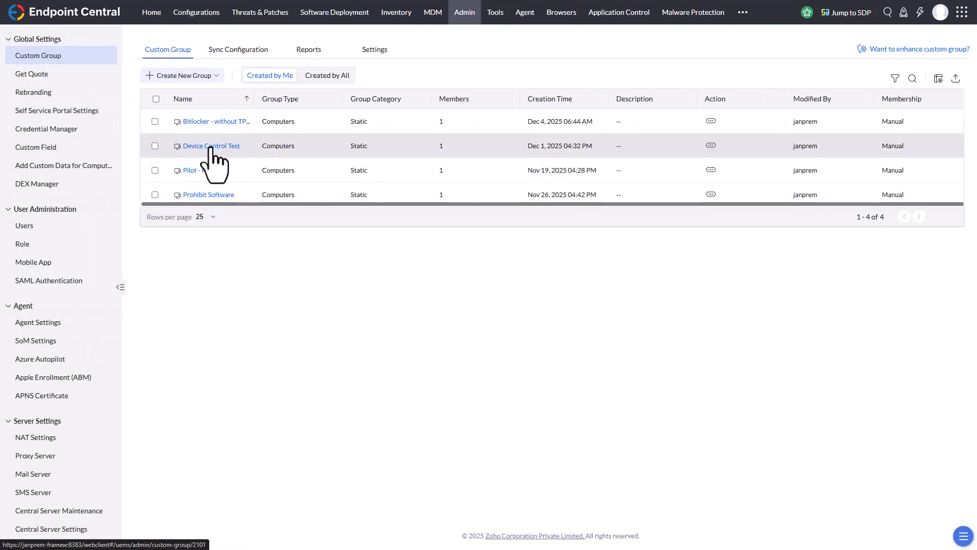
pyautogui.click(711, 145)
pyautogui.click(679, 139)
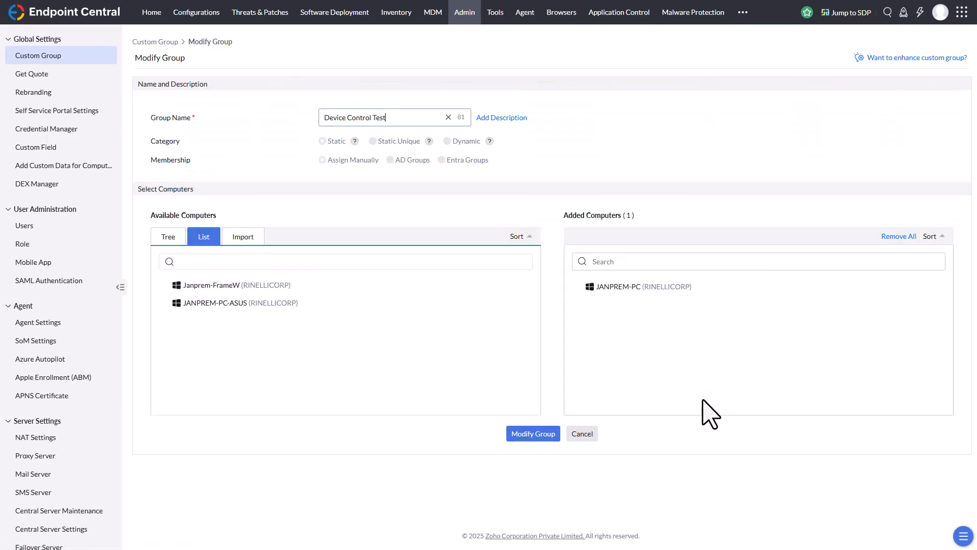
pyautogui.click(533, 285)
pyautogui.click(517, 434)
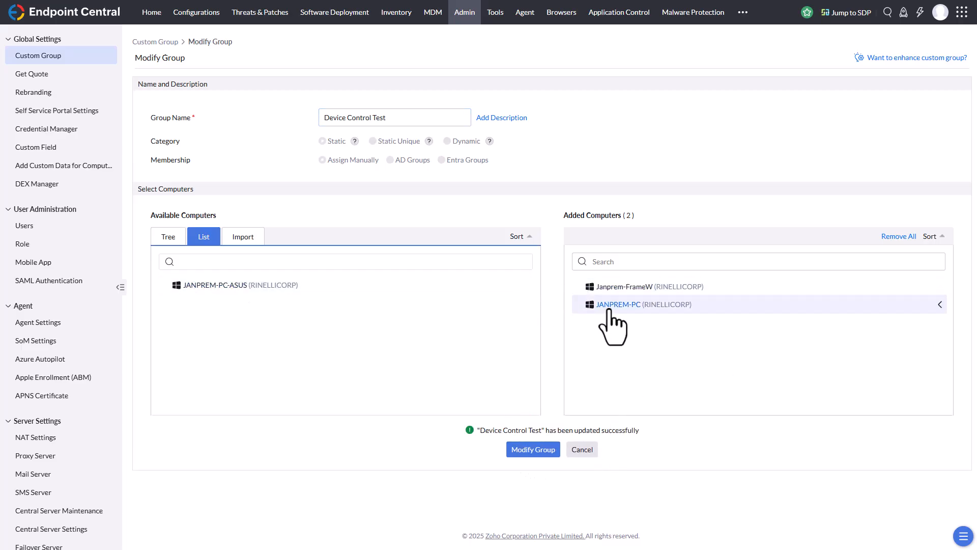
# Examine the devices in the Trusted JRN list of Device Control's trusted devices, leaving the list unmodified
pyautogui.click(744, 12)
pyautogui.click(749, 79)
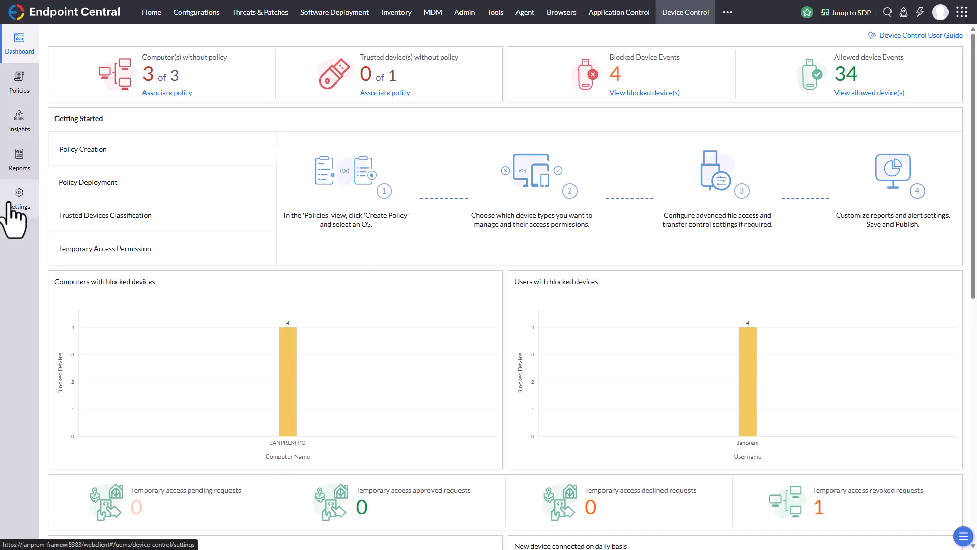
pyautogui.click(26, 92)
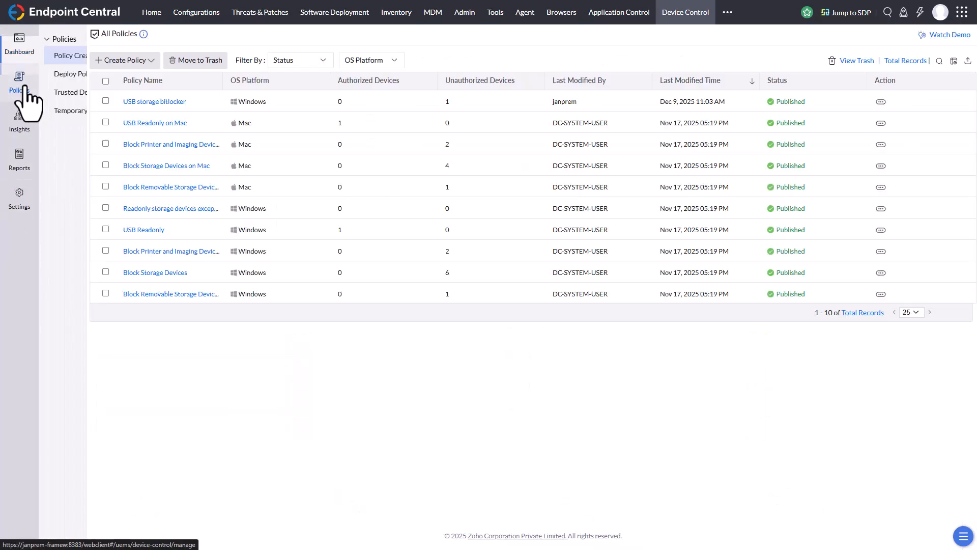
pyautogui.click(84, 93)
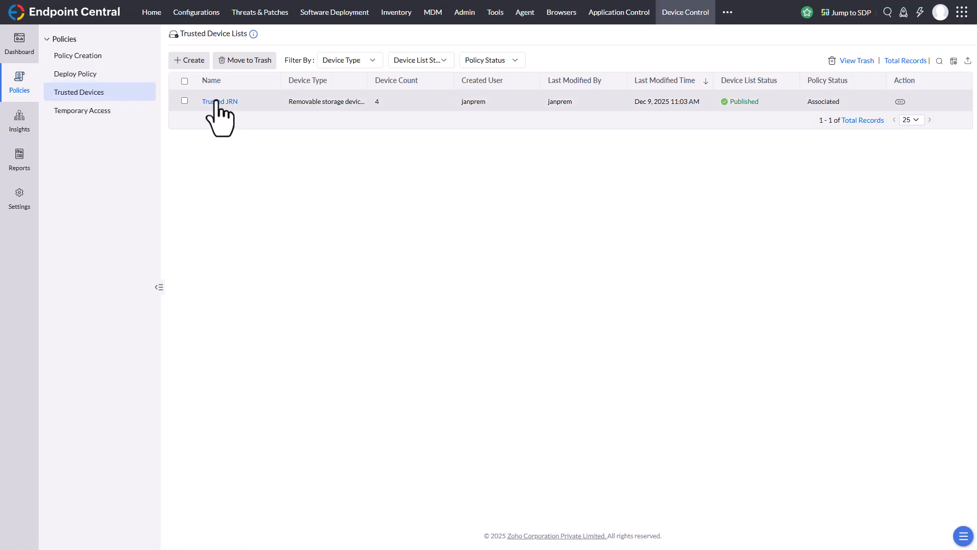
pyautogui.click(900, 101)
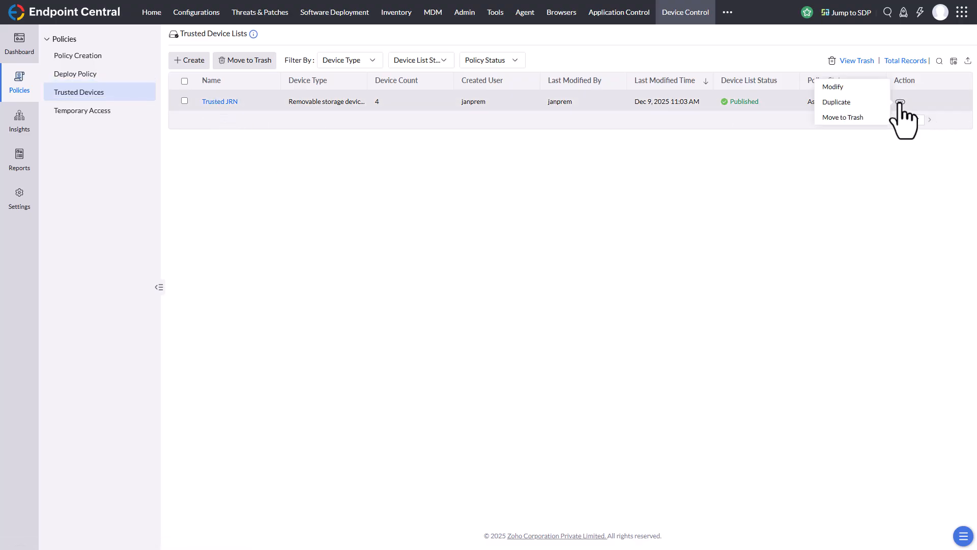
pyautogui.click(843, 87)
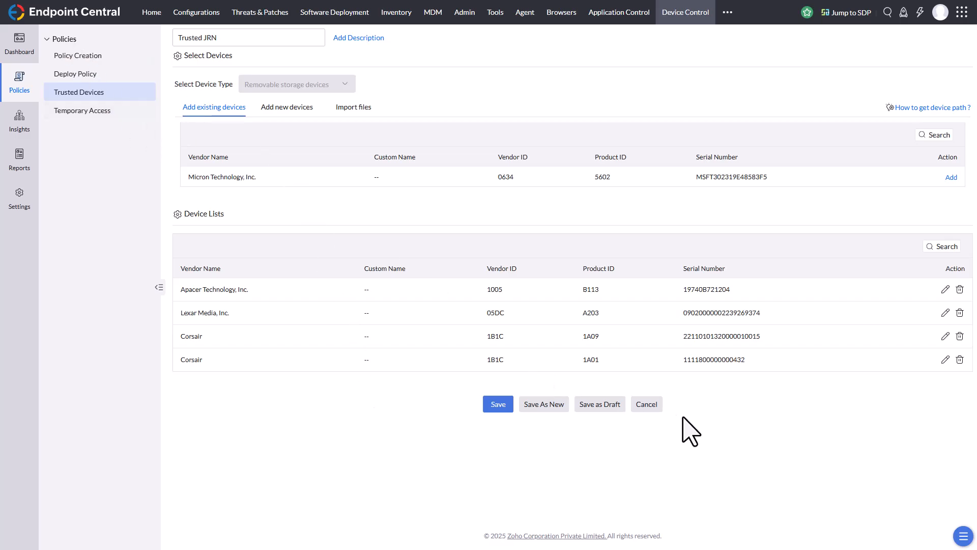
pyautogui.click(647, 405)
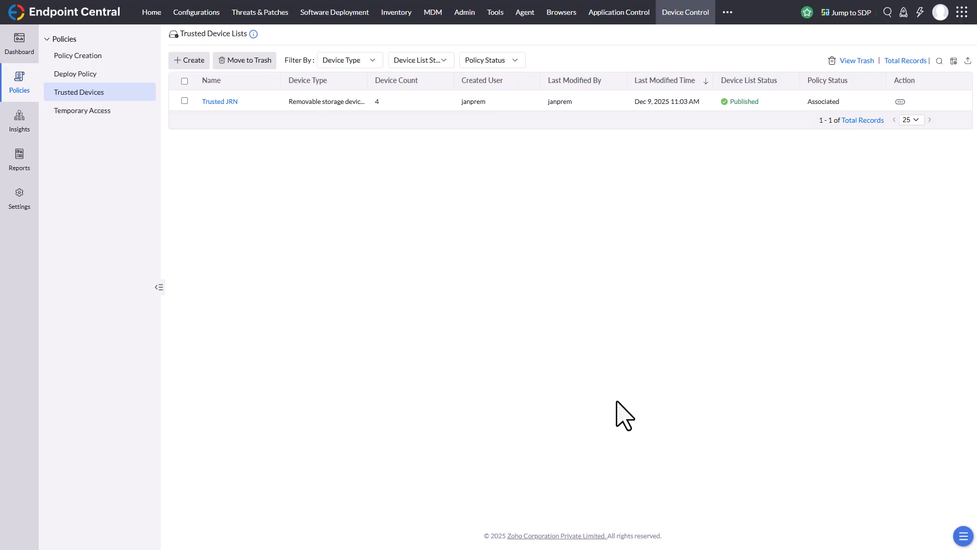
# Switch to the File Explorer window of USB drive E: and check that its Word document can be opened, closing it again
pyautogui.moveTo(647, 540)
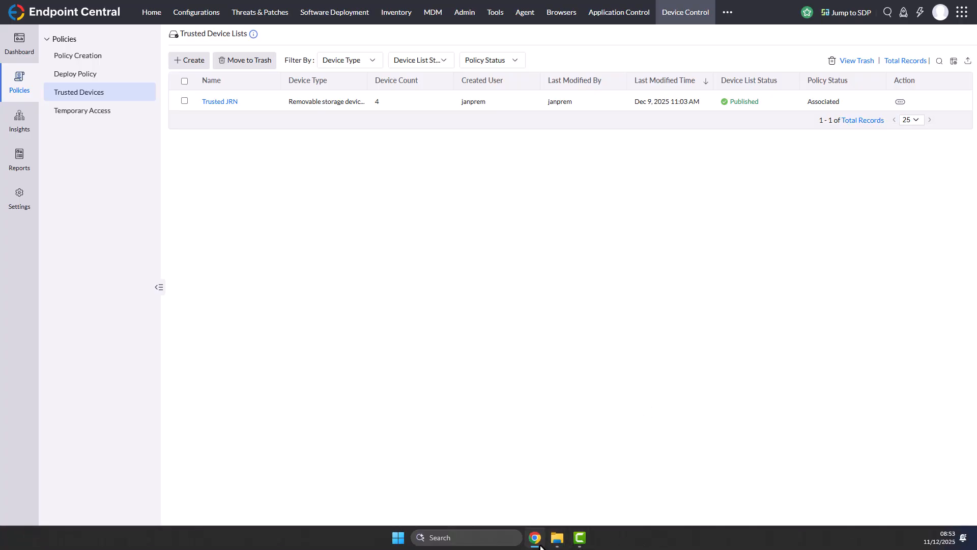
pyautogui.moveTo(560, 544)
pyautogui.click(611, 493)
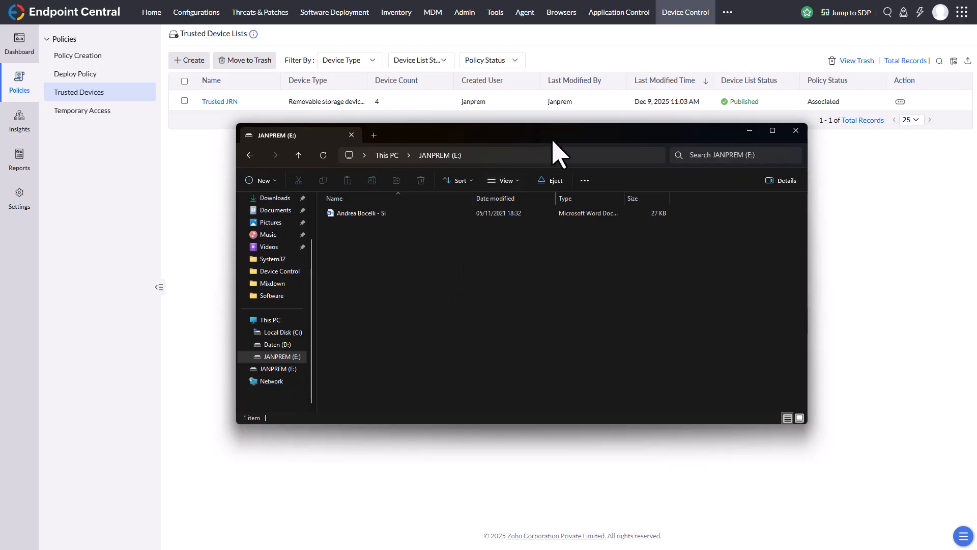
pyautogui.moveTo(553, 137); pyautogui.dragTo(531, 118)
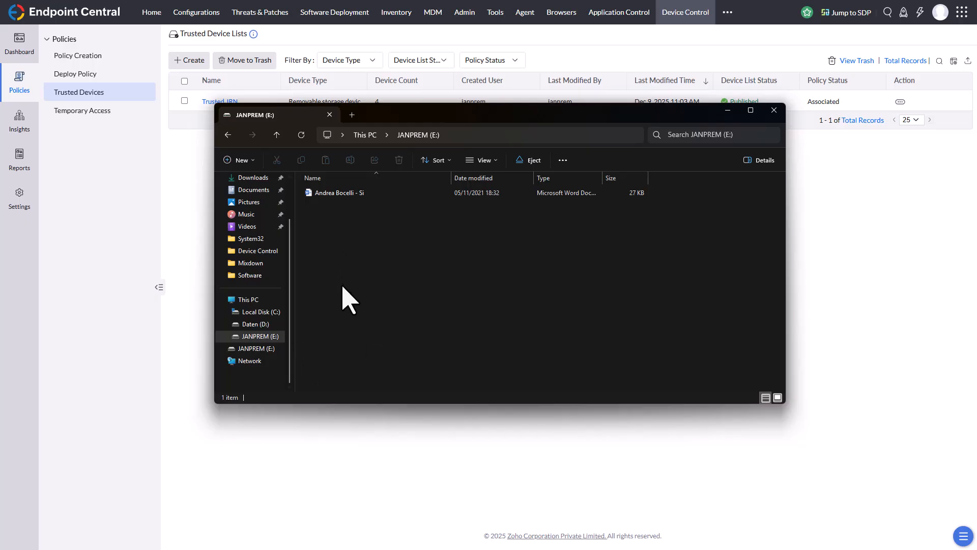
pyautogui.doubleClick(321, 196)
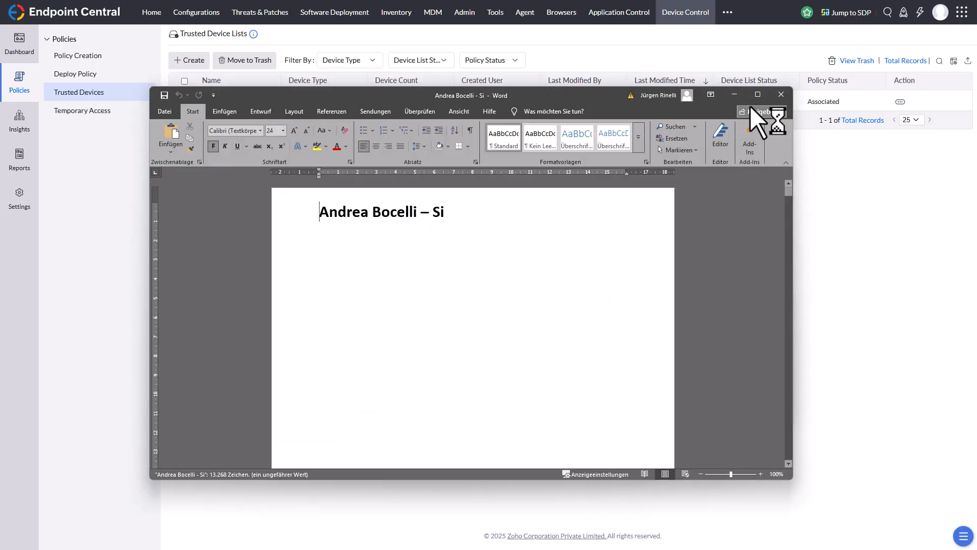
pyautogui.click(789, 95)
# Test write access on USB drive E: by creating a new text document and permanently deleting it, and leave File Explorer
pyautogui.rightClick(381, 302)
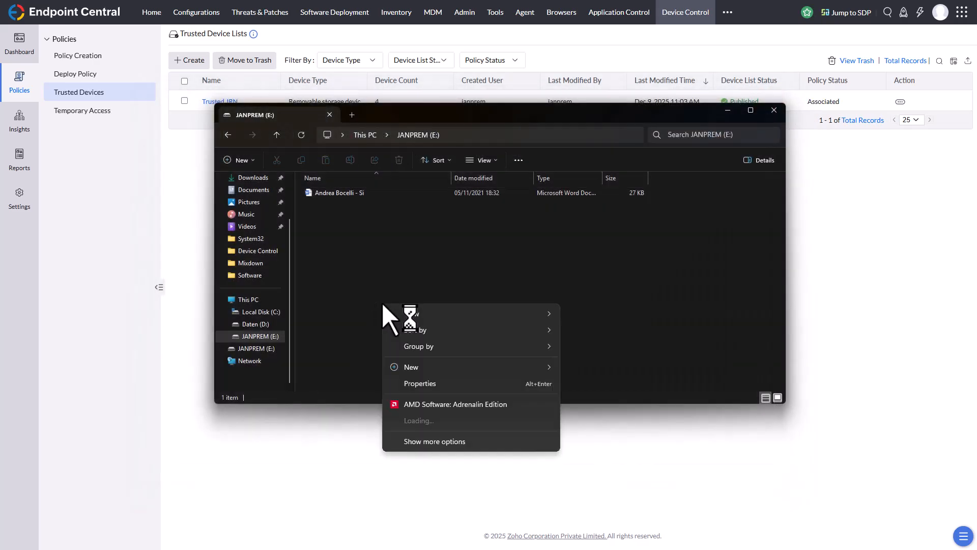
pyautogui.moveTo(509, 369)
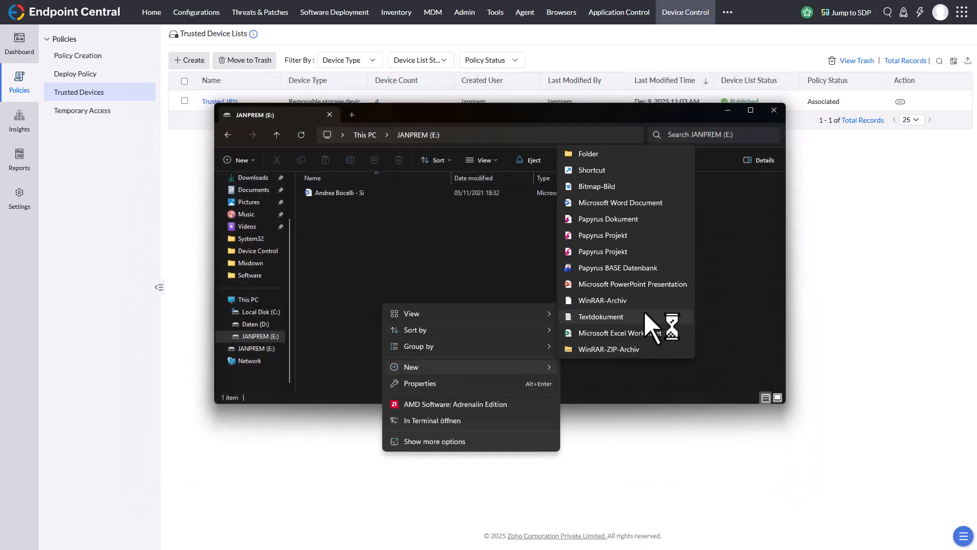
pyautogui.click(601, 316)
pyautogui.click(452, 305)
pyautogui.click(318, 203)
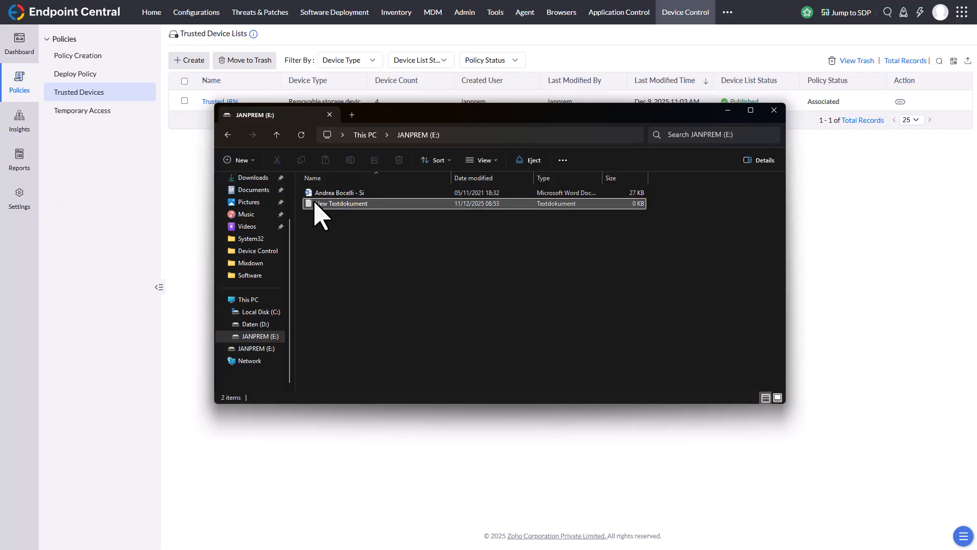
pyautogui.press('Delete')
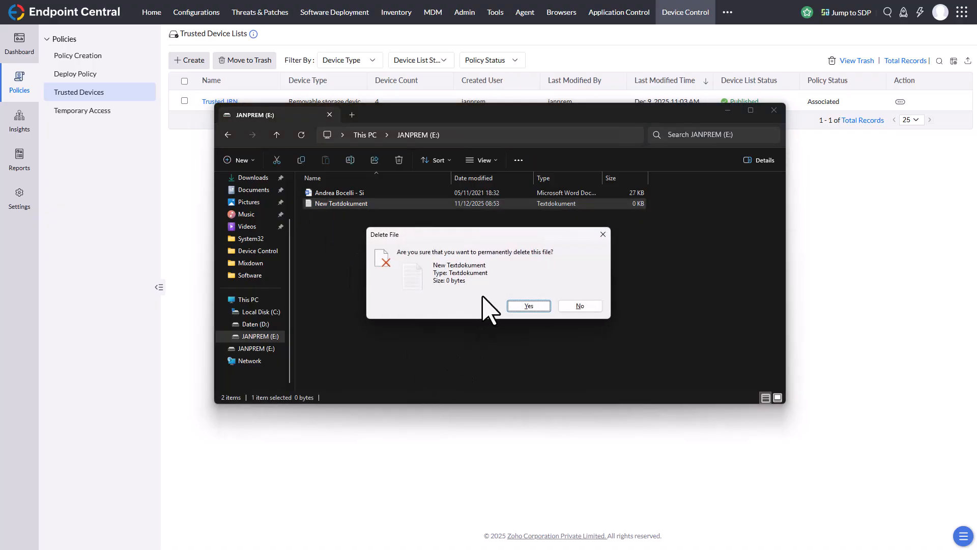
pyautogui.click(529, 309)
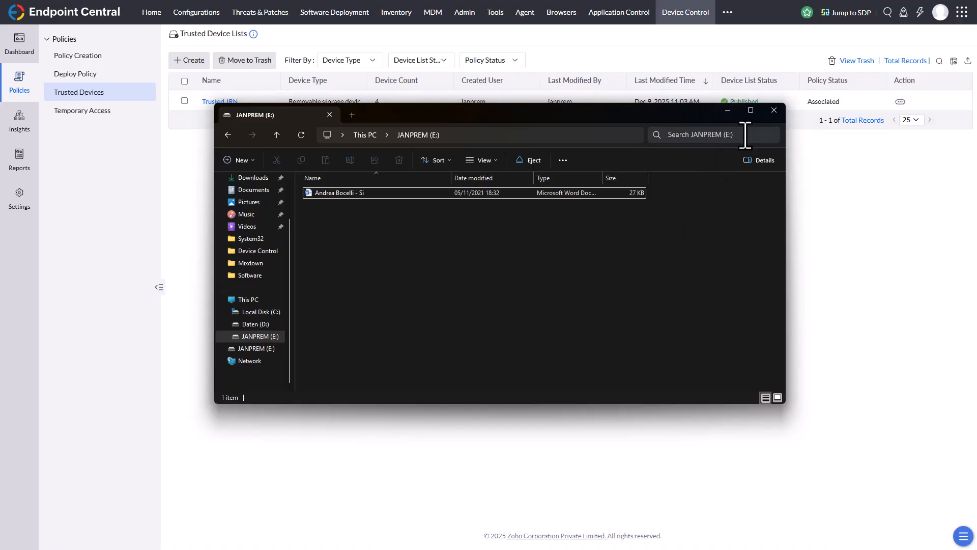
pyautogui.click(787, 135)
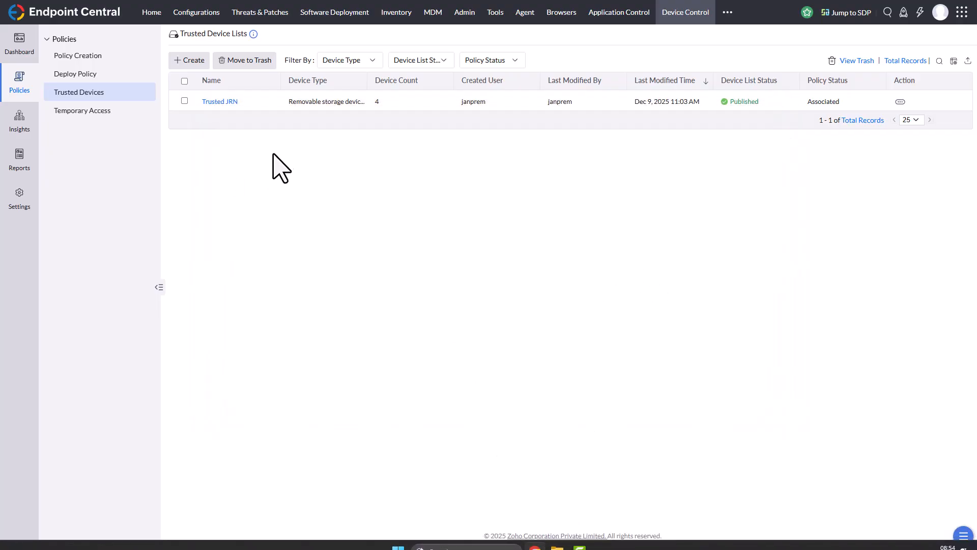
# Create a Windows device control policy and name it with the administrator's first name followed by "USB Storage"
pyautogui.click(91, 57)
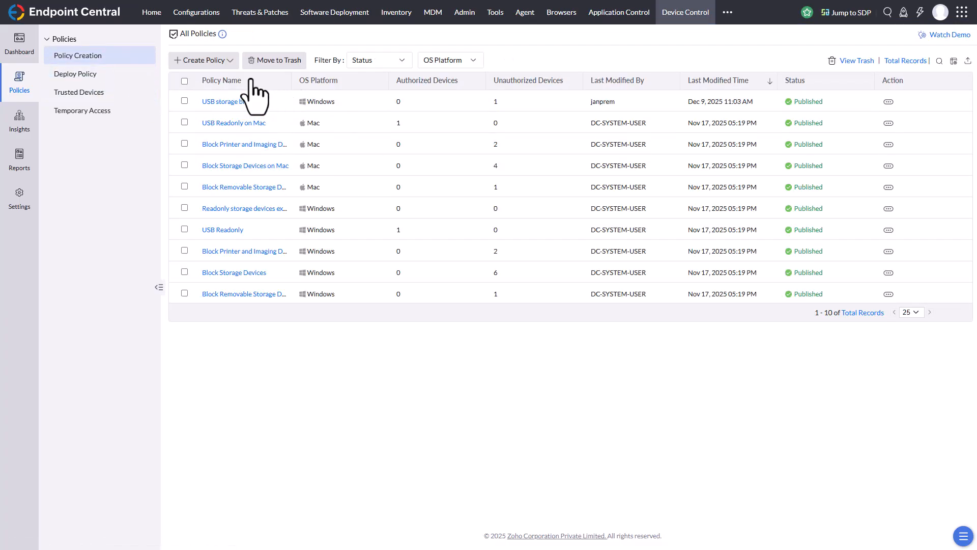
pyautogui.click(227, 62)
pyautogui.click(216, 82)
pyautogui.doubleClick(268, 37)
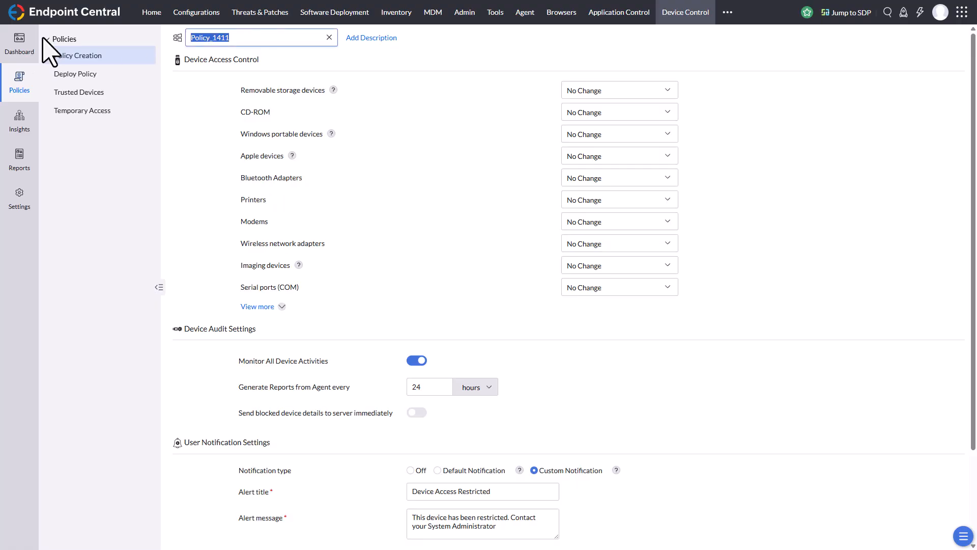
pyautogui.write('Juergens')
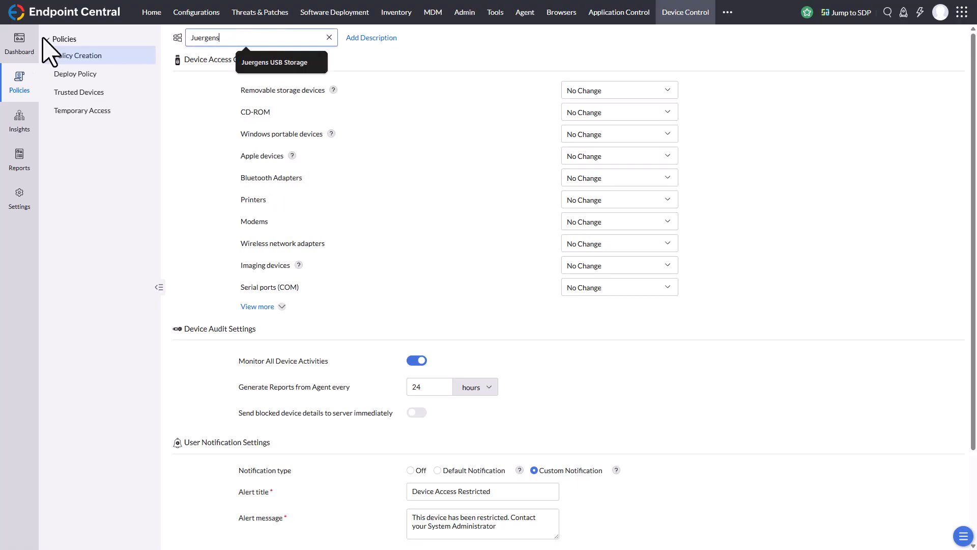
pyautogui.click(244, 62)
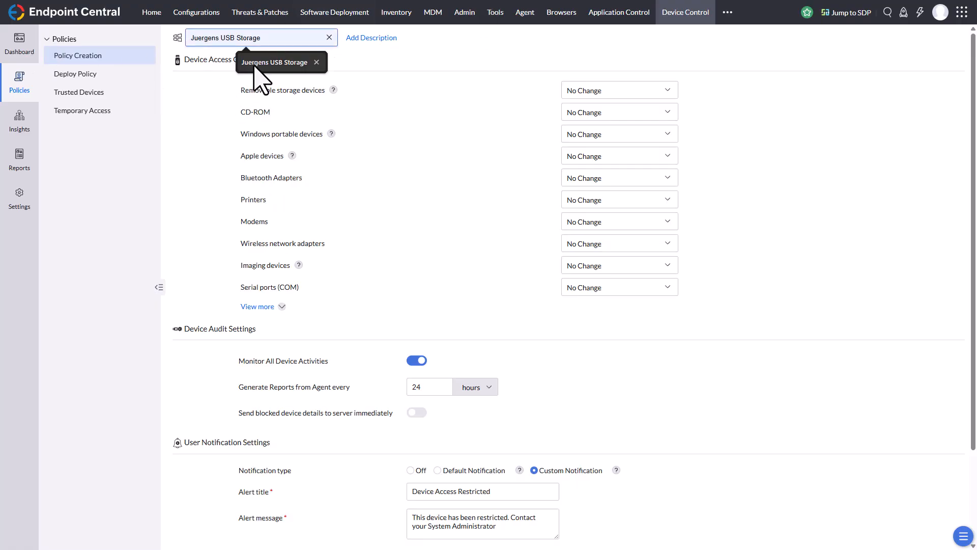
# Set removable storage devices to Allow Trusted Devices and assign the Trusted JRN list
pyautogui.click(622, 93)
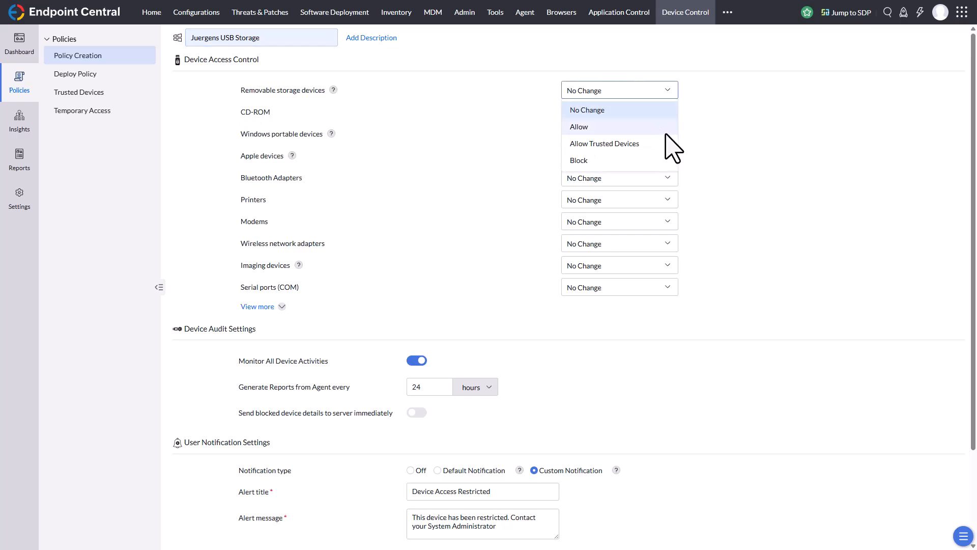
pyautogui.click(653, 145)
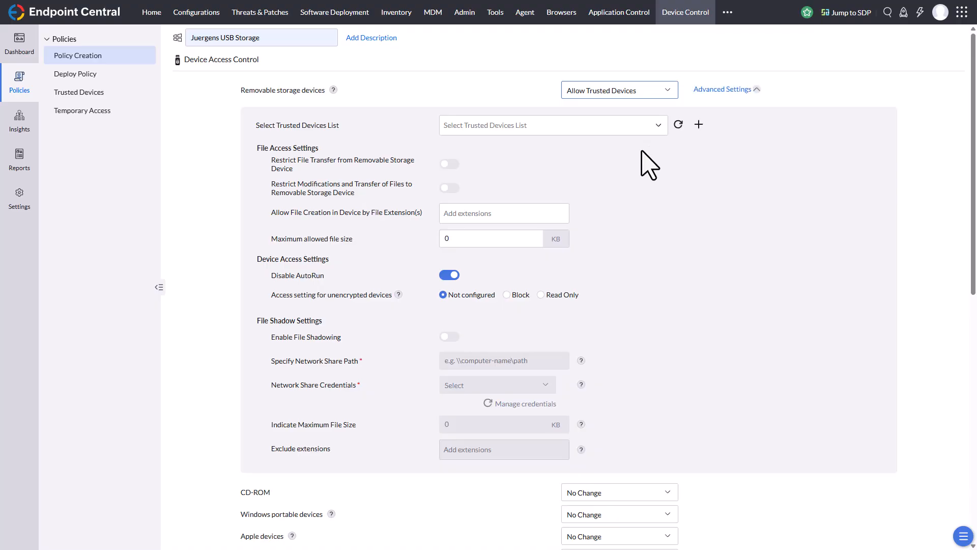
pyautogui.click(590, 131)
pyautogui.click(490, 150)
pyautogui.click(847, 245)
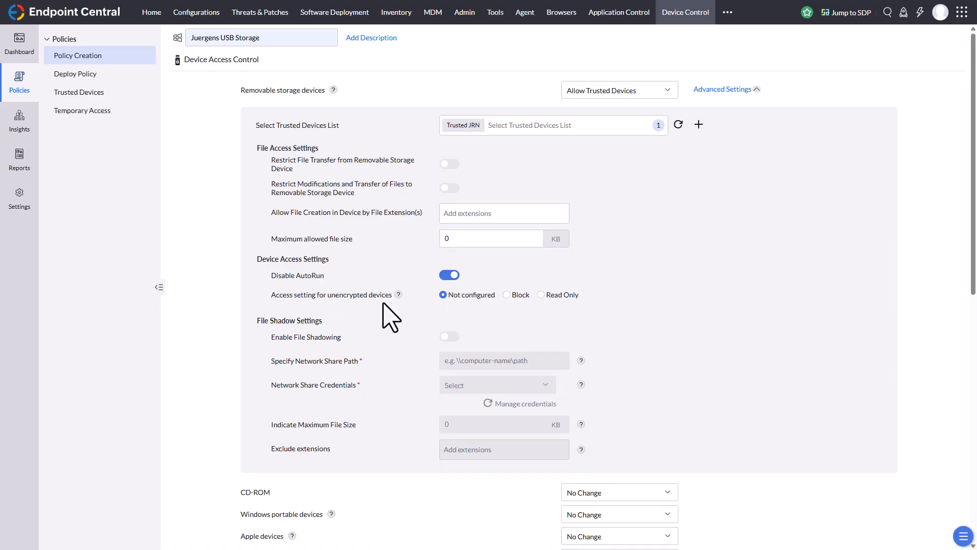
# Set access for unencrypted devices to Read Only with 256-Bit Encryption as the encryption method
pyautogui.click(541, 295)
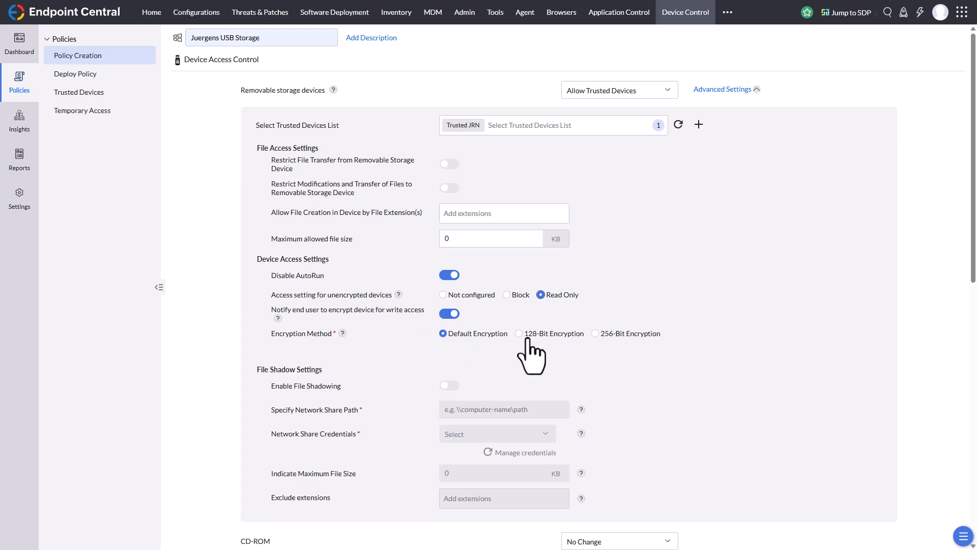
pyautogui.click(594, 335)
pyautogui.moveTo(343, 333)
# Enable immediate sending of blocked device details to the server and temporary access requests, and save and publish the policy
pyautogui.scroll(-5, 730, 382)
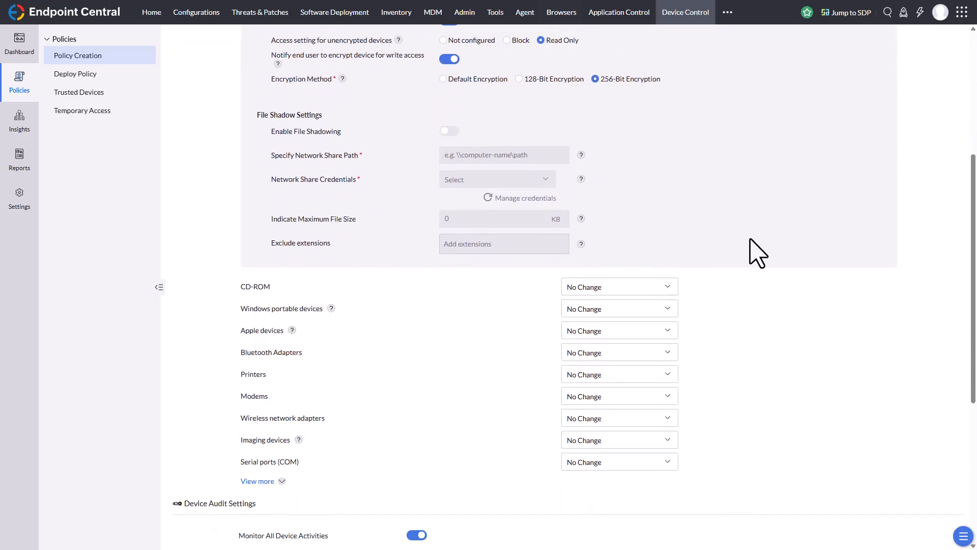
pyautogui.scroll(-5, 807, 258)
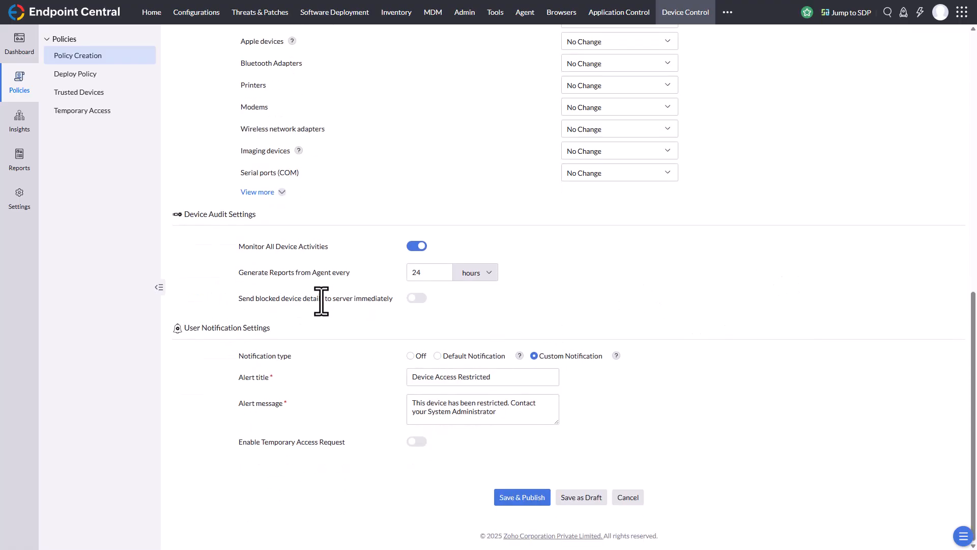
pyautogui.click(417, 298)
pyautogui.click(416, 442)
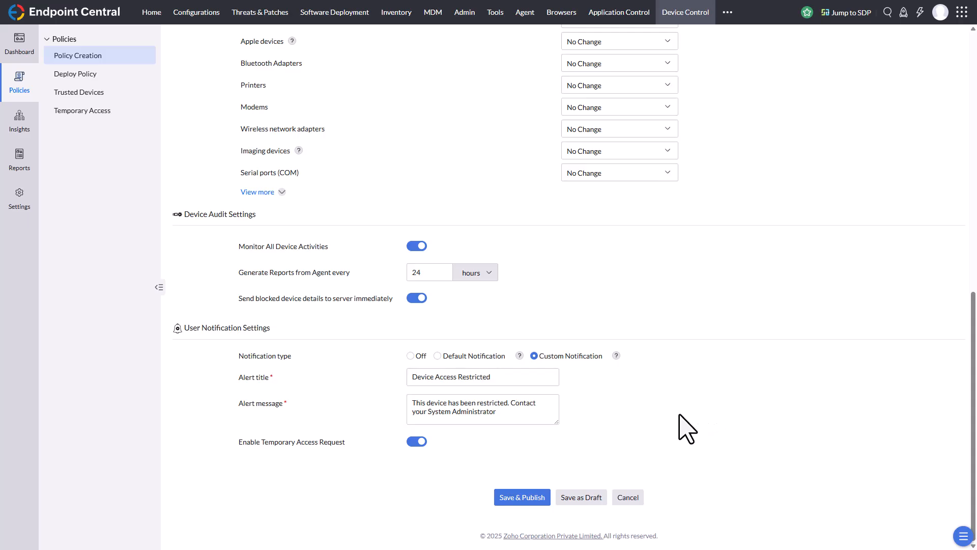
pyautogui.click(517, 498)
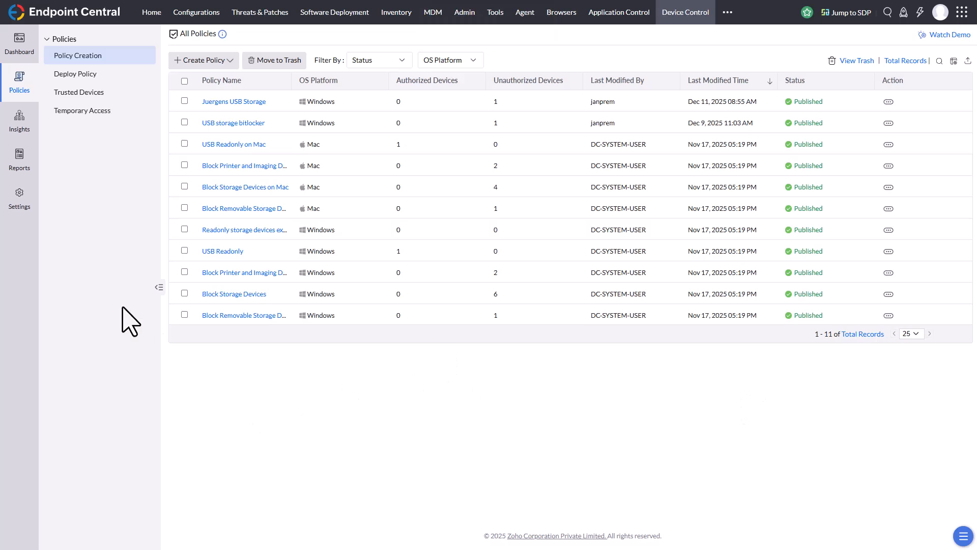
# Start a policy association for deployment and choose the Device Control Test computer group as its target
pyautogui.click(77, 76)
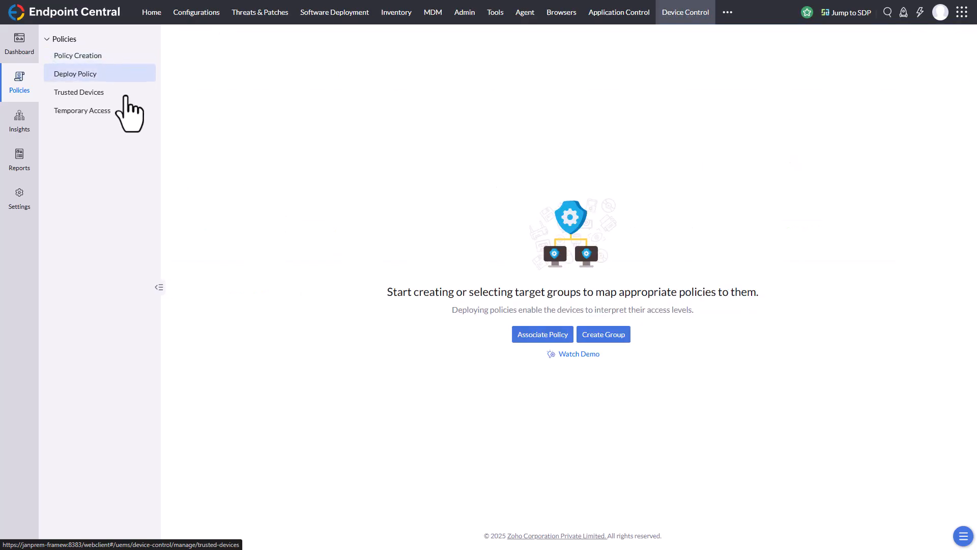
pyautogui.click(537, 338)
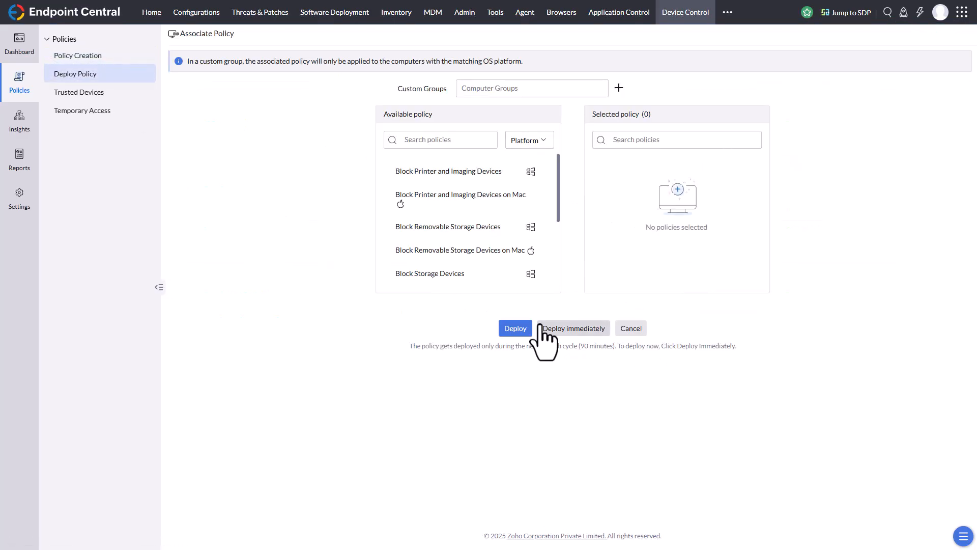
pyautogui.click(544, 89)
pyautogui.scroll(-4, 545, 158)
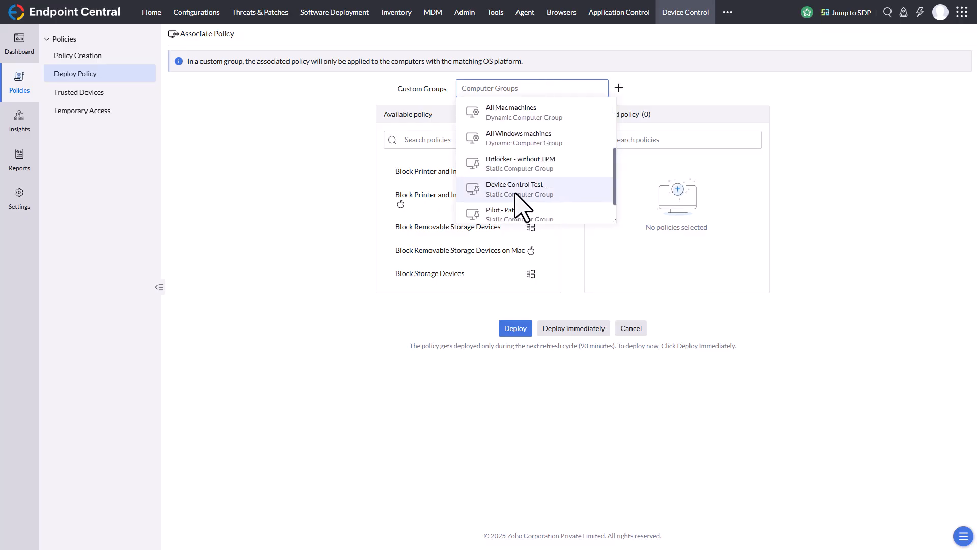
pyautogui.click(543, 189)
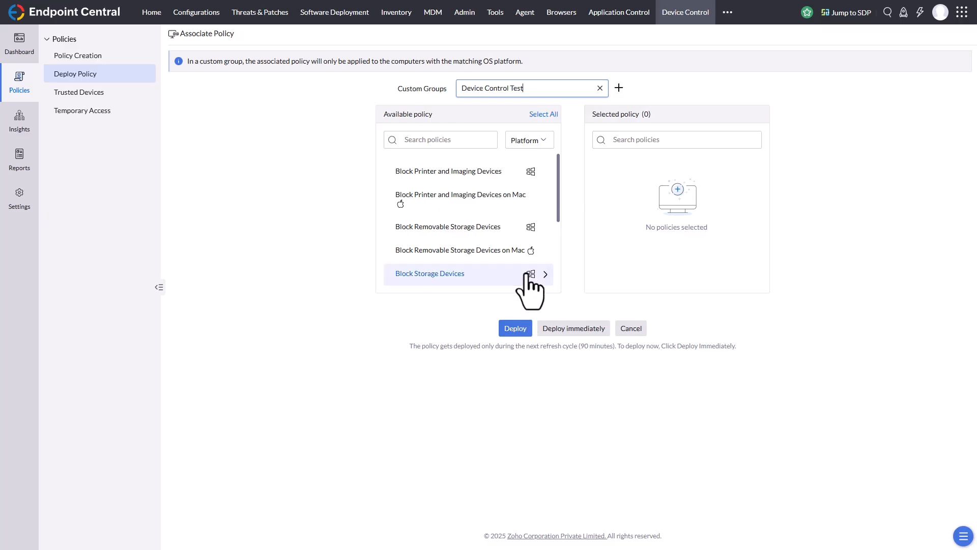
# Add the newly created USB Storage policy to the selected policies and deploy it immediately to the group
pyautogui.scroll(-3, 456, 210)
pyautogui.moveTo(432, 218)
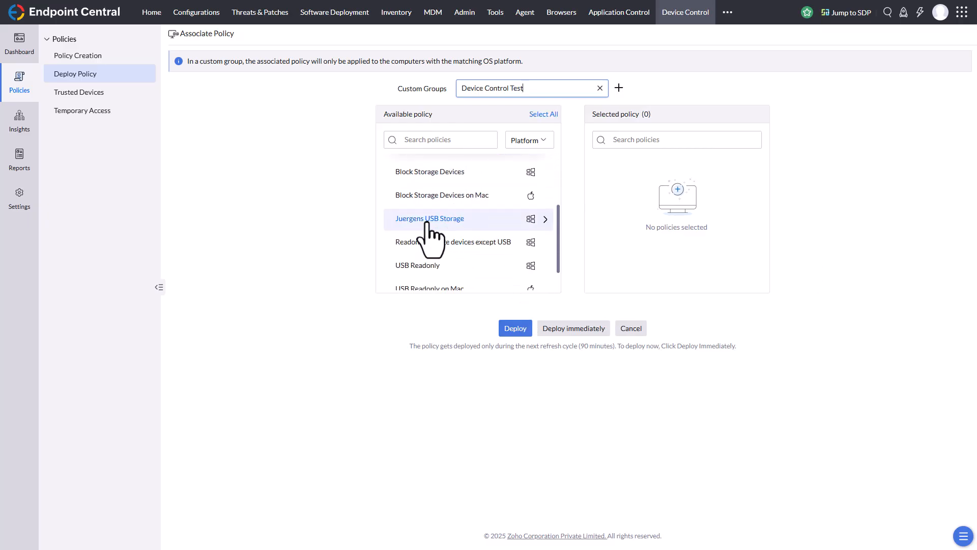
pyautogui.click(545, 219)
pyautogui.click(654, 203)
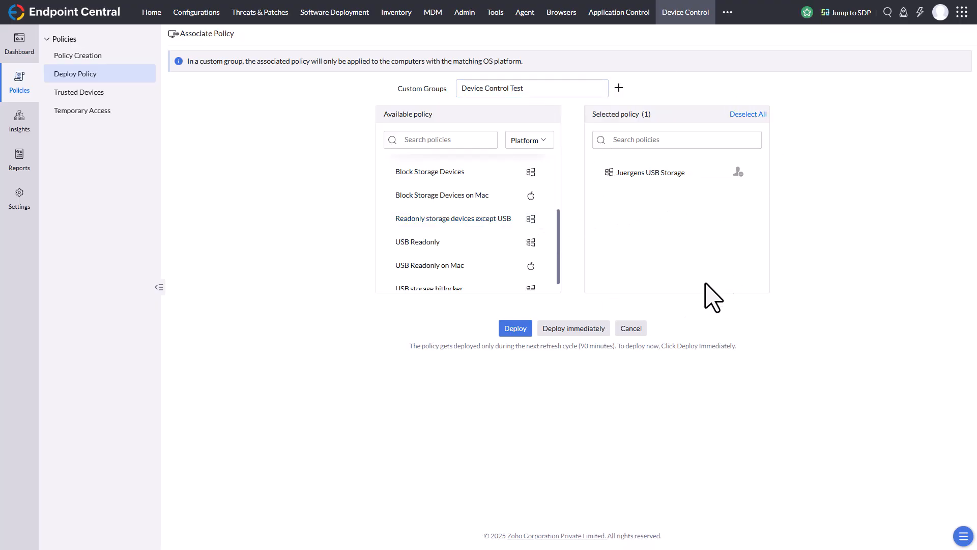
pyautogui.click(571, 328)
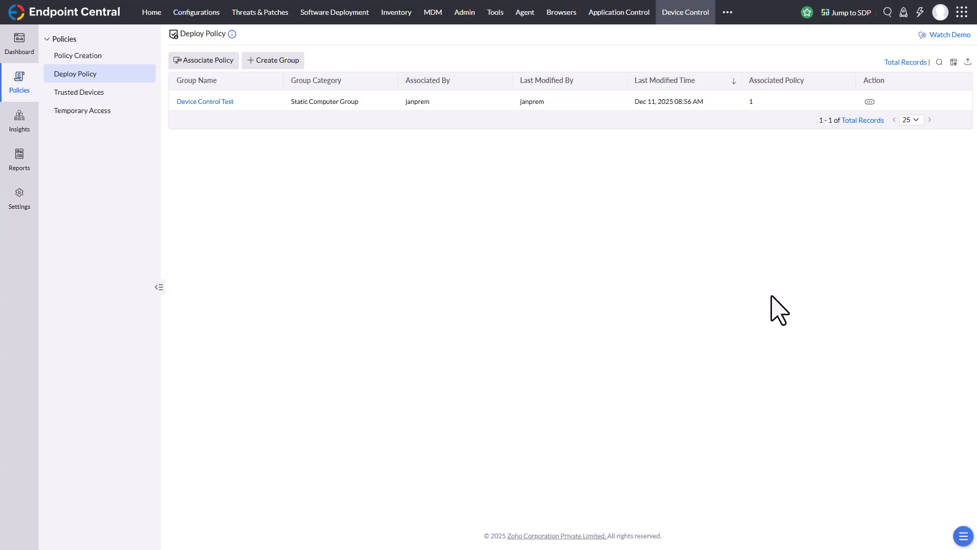
# Review the Device Control Test deployment's summary, dashboard, associated policy, associated trusted devices and computer status
pyautogui.click(209, 102)
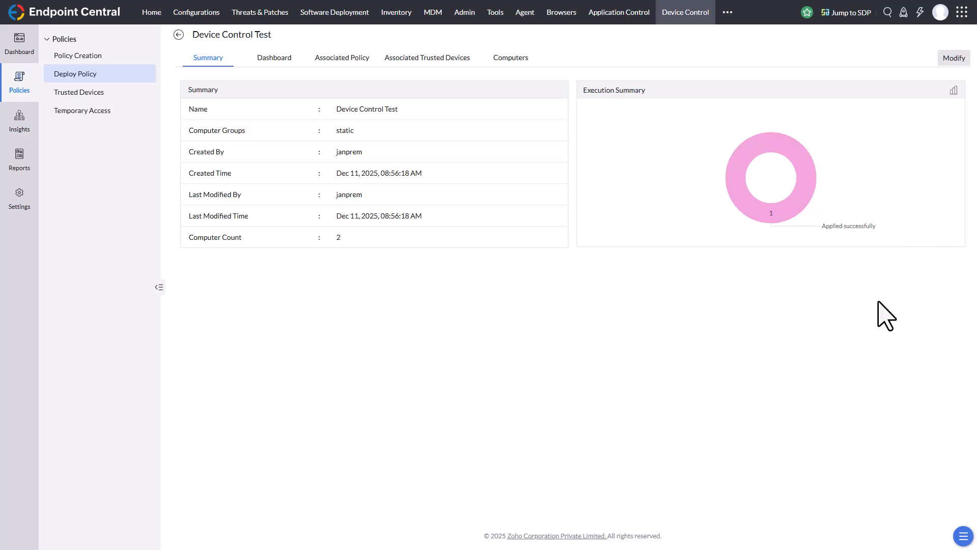
pyautogui.click(274, 60)
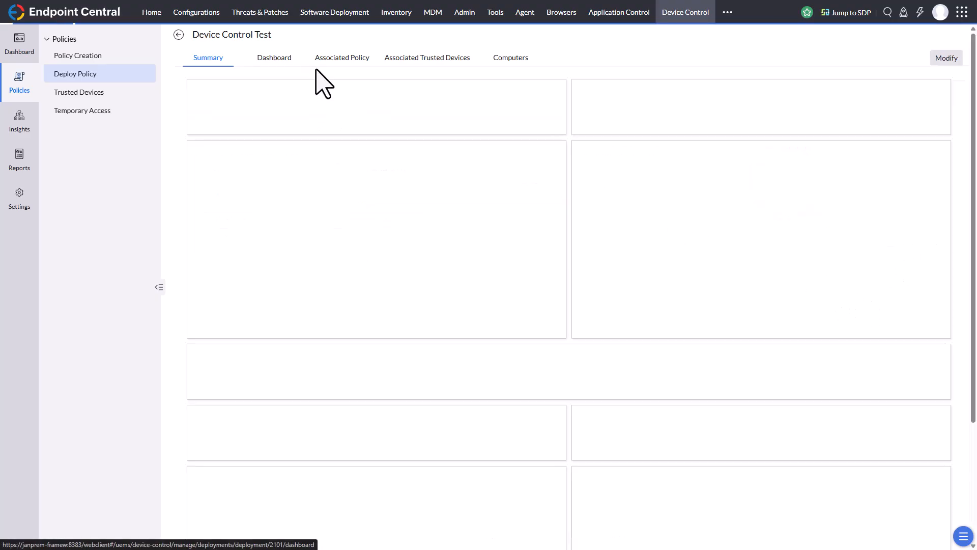
pyautogui.click(344, 59)
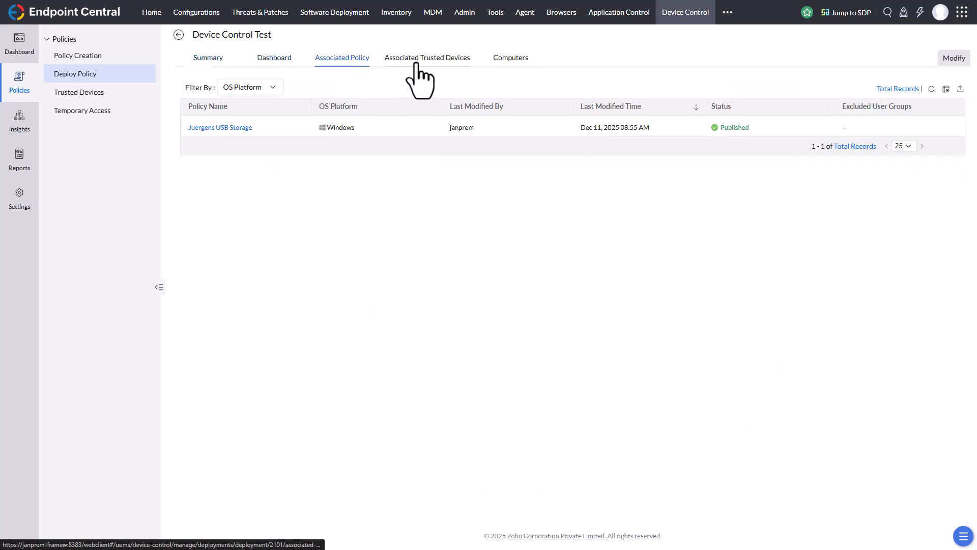
pyautogui.click(453, 62)
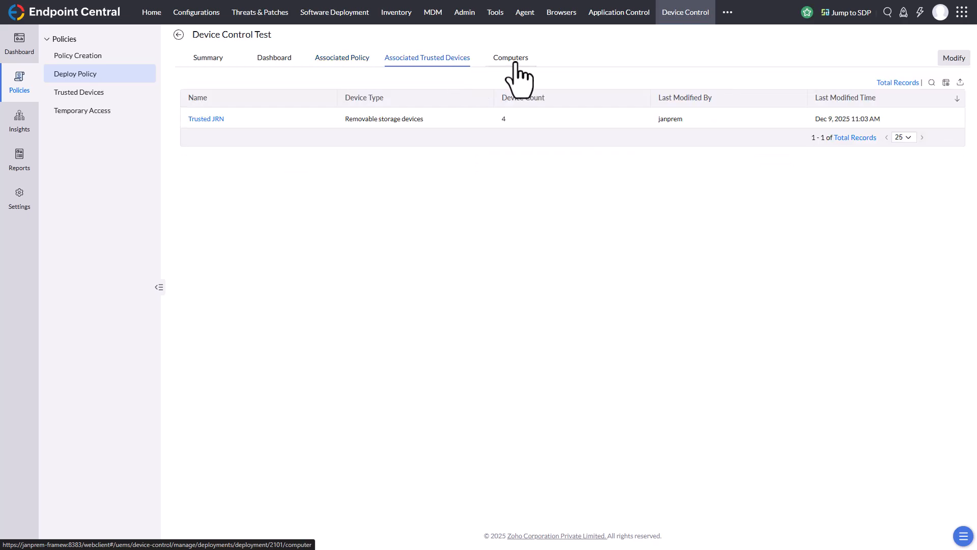
pyautogui.click(514, 63)
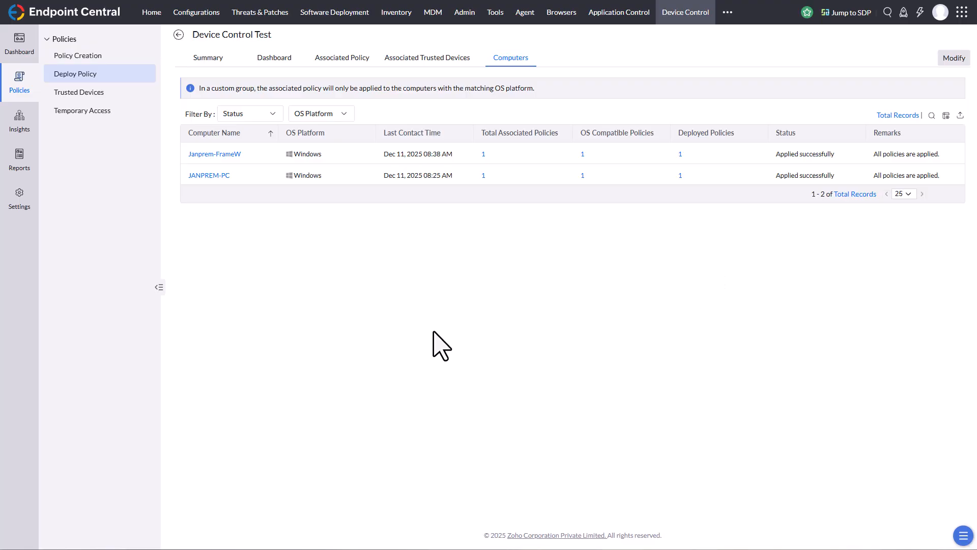
# Switch to File Explorer and check read access on USB drive E: by opening and closing the Andrea Bocelli - Si Word document
pyautogui.press('super+e')
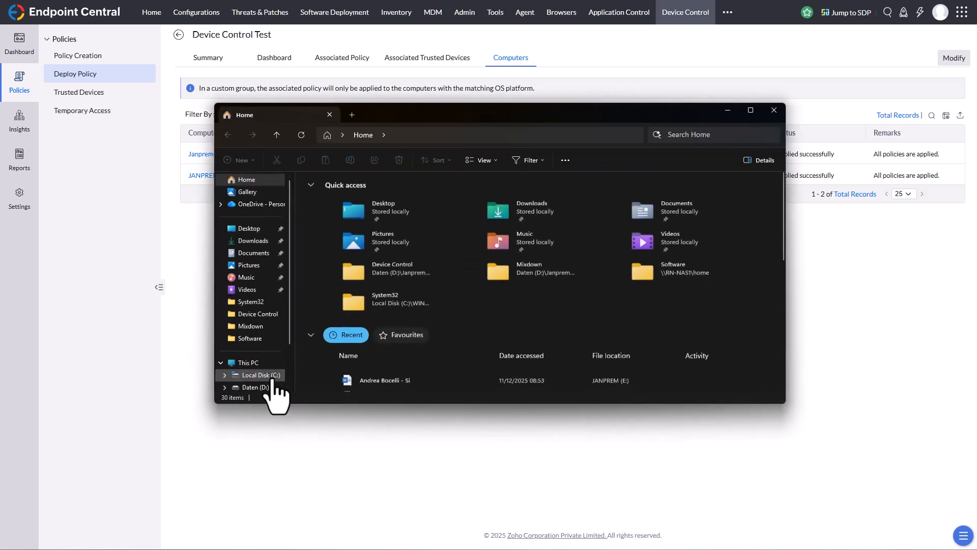
pyautogui.scroll(-2, 274, 393)
pyautogui.click(256, 339)
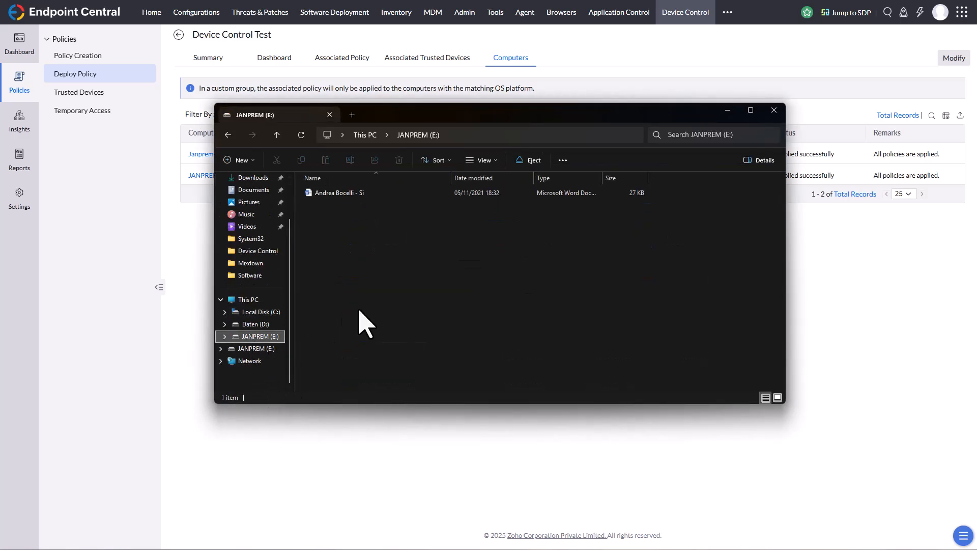
pyautogui.doubleClick(328, 196)
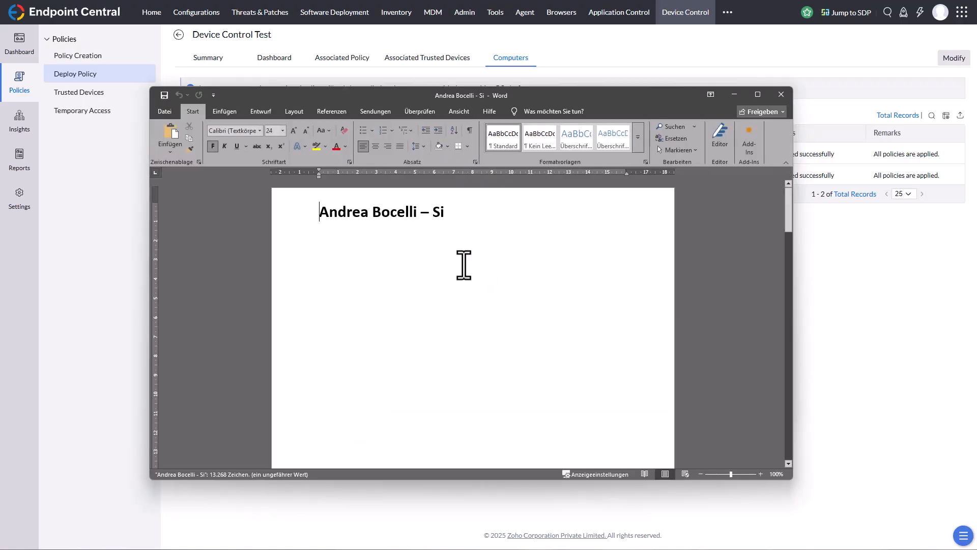
pyautogui.click(781, 94)
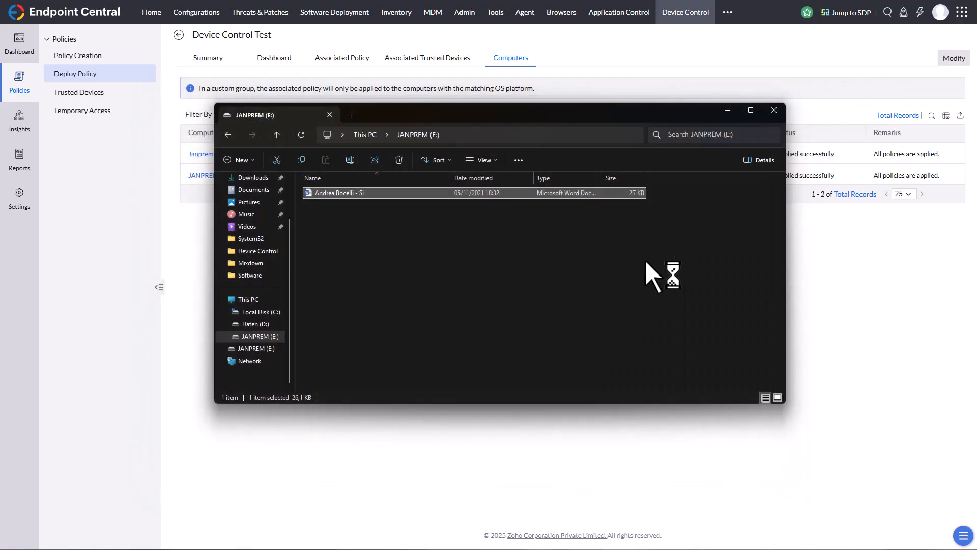
# Try to create a new text document on the unencrypted USB drive E:
pyautogui.rightClick(376, 247)
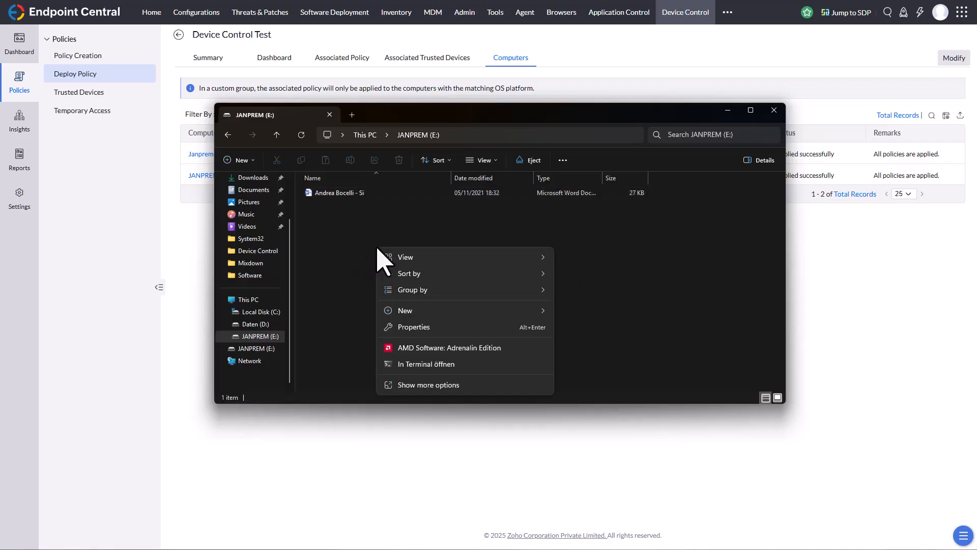
pyautogui.moveTo(418, 310)
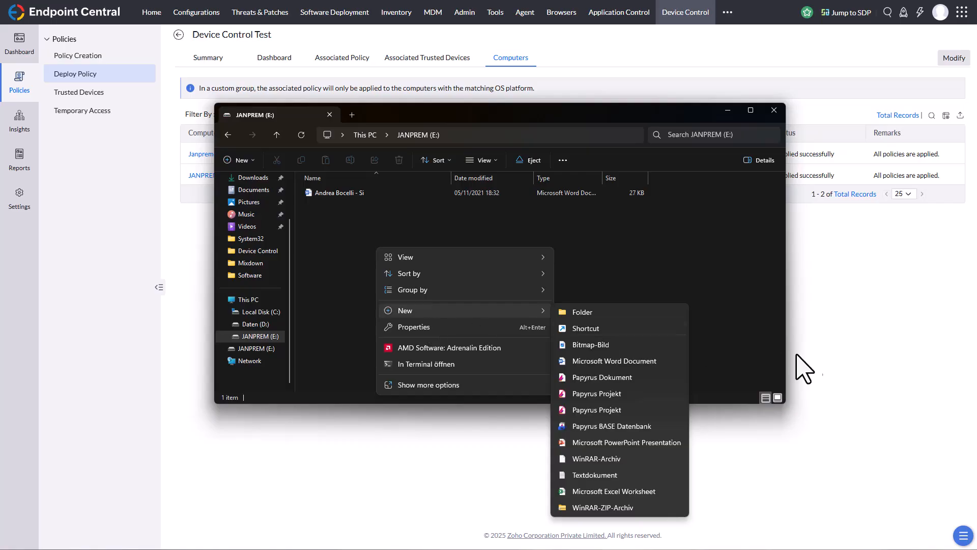
pyautogui.click(605, 478)
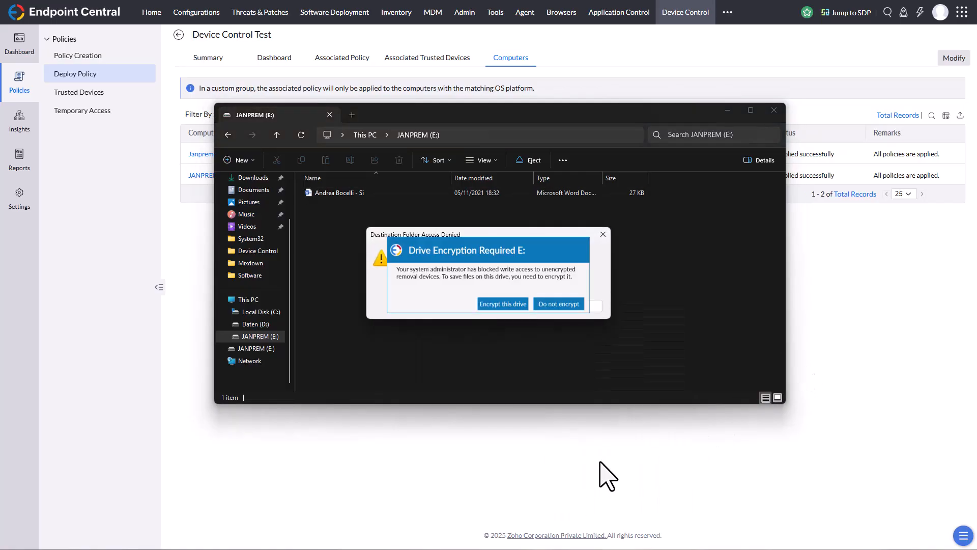
# Choose to encrypt drive E:, then enter and confirm the encryption password
pyautogui.click(511, 305)
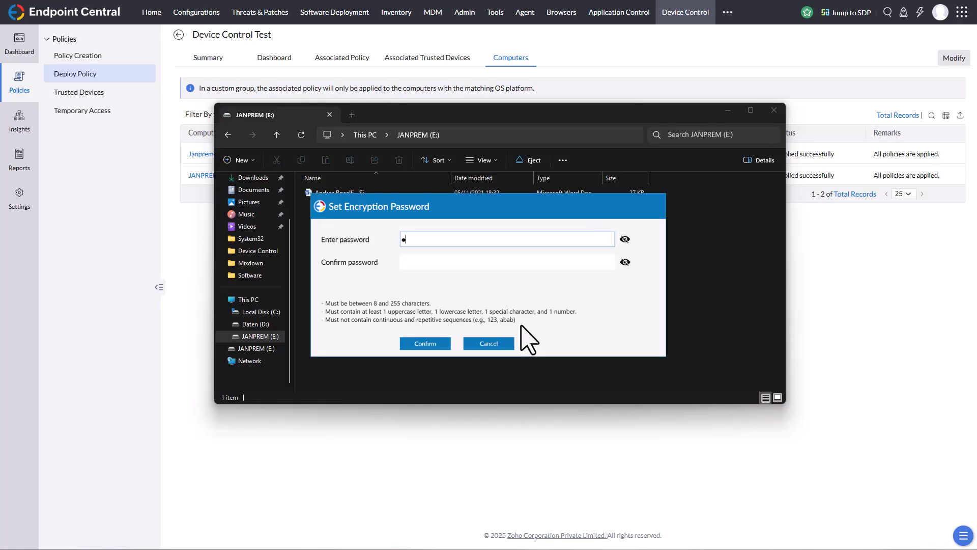
pyautogui.write('••••••••••••')
pyautogui.press('Tab')
pyautogui.press('Tab')
pyautogui.write('••••••••••••••')
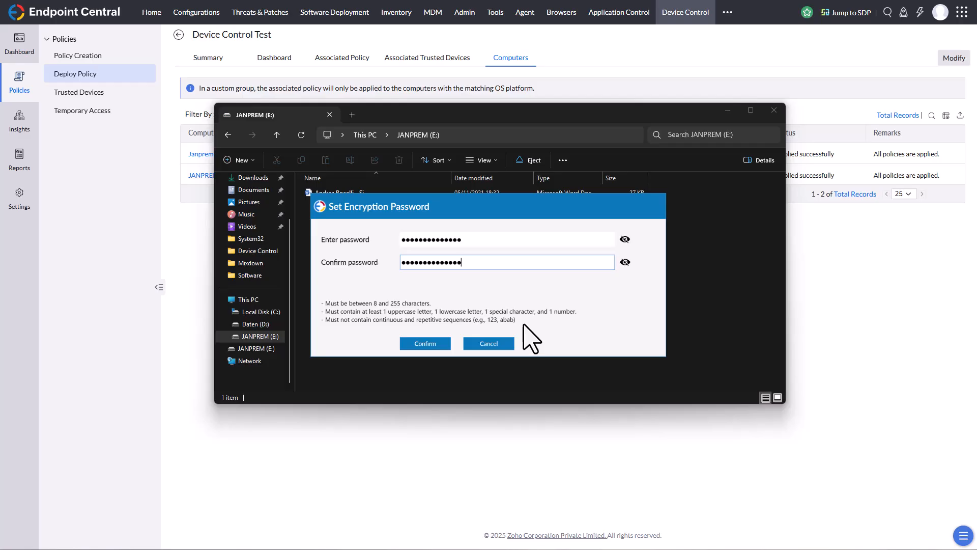
pyautogui.click(426, 343)
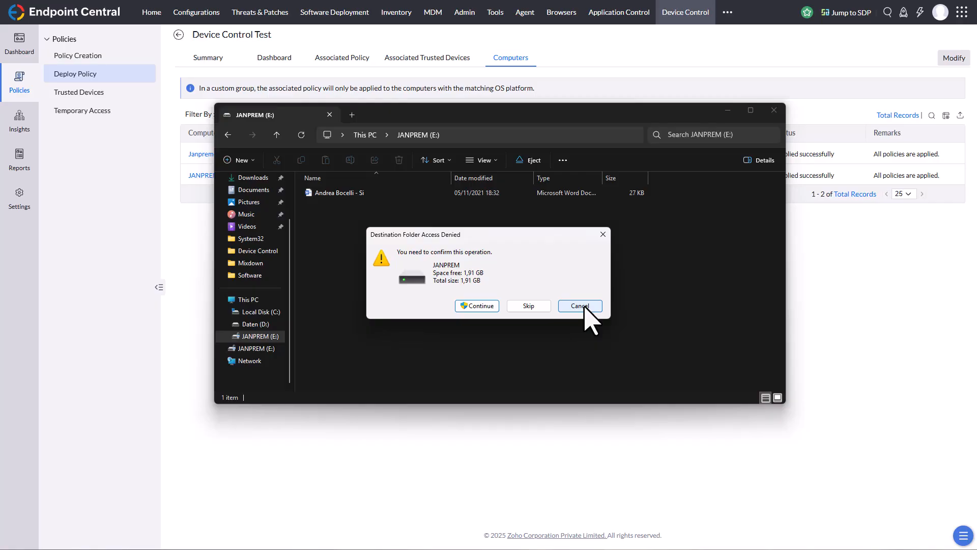
# Cancel the pending file operation and create a new text document on the encrypted drive E:, keeping its default name
pyautogui.click(581, 305)
pyautogui.rightClick(371, 236)
pyautogui.moveTo(434, 302)
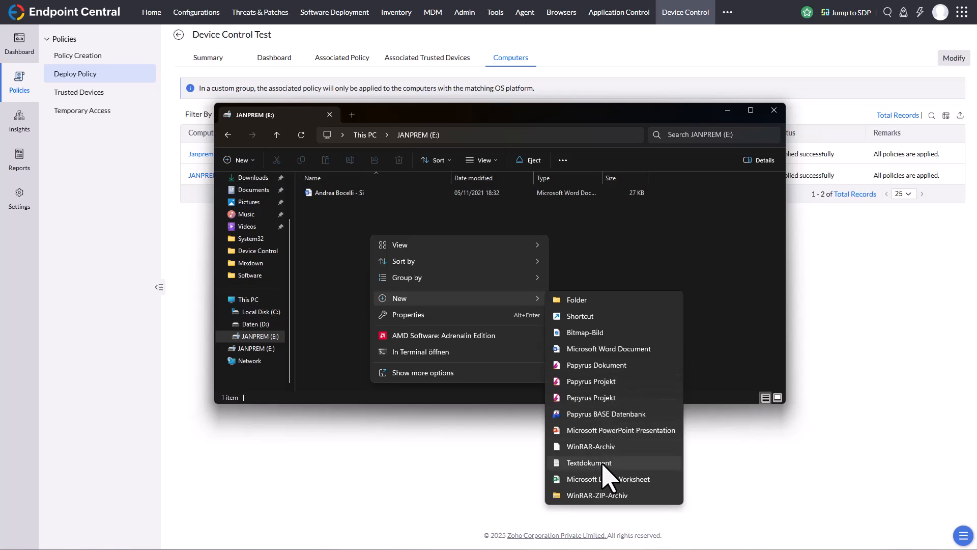
pyautogui.click(605, 463)
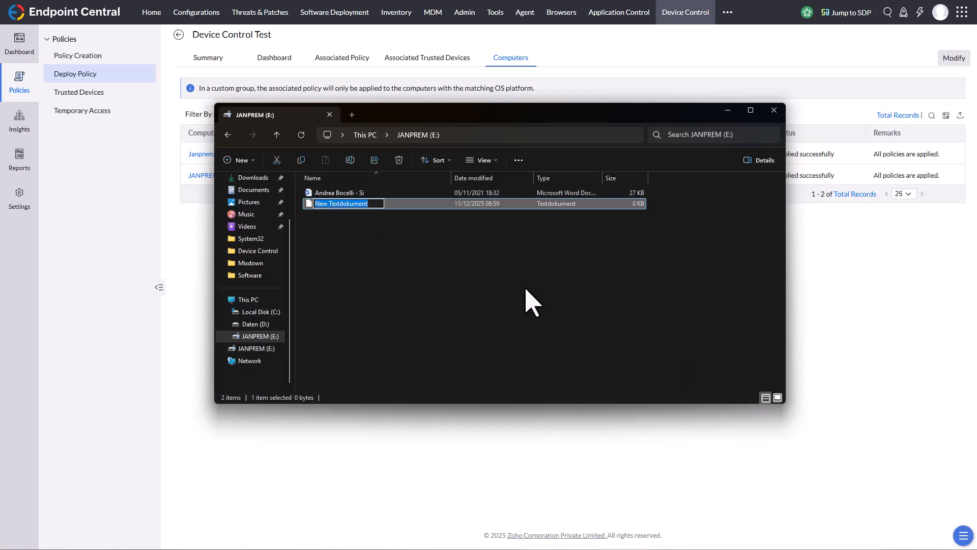
pyautogui.click(490, 286)
# Permanently delete the new text document from drive E:
pyautogui.click(311, 205)
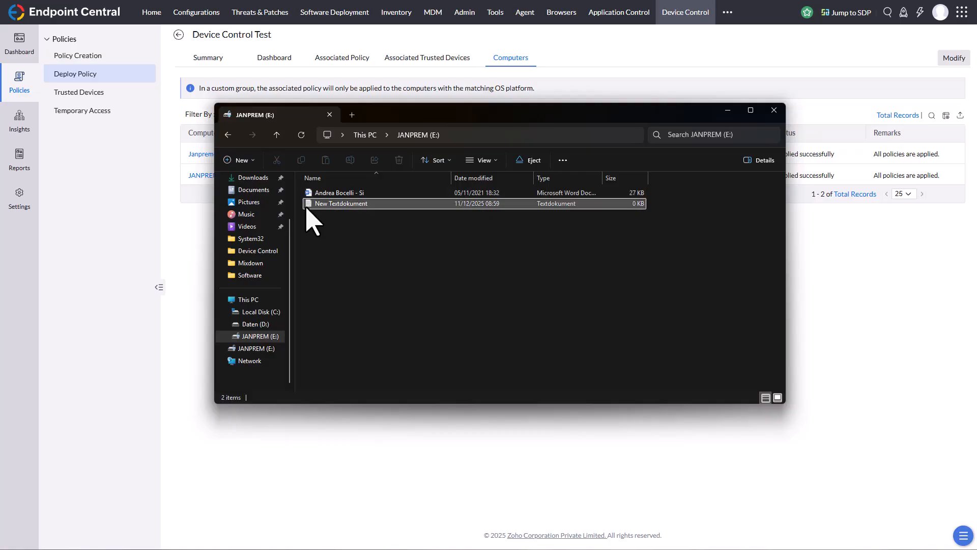
pyautogui.hotkey('shift', 'Delete')
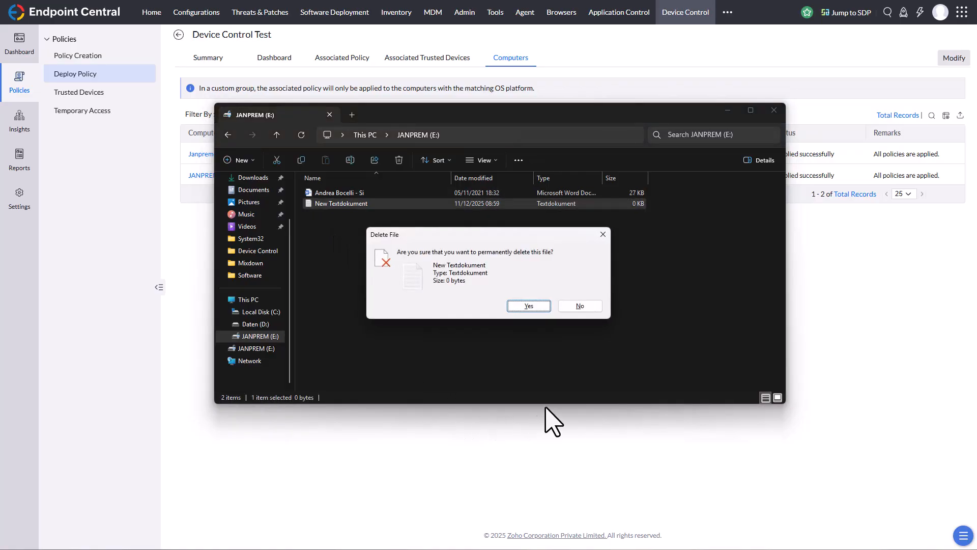
pyautogui.click(529, 306)
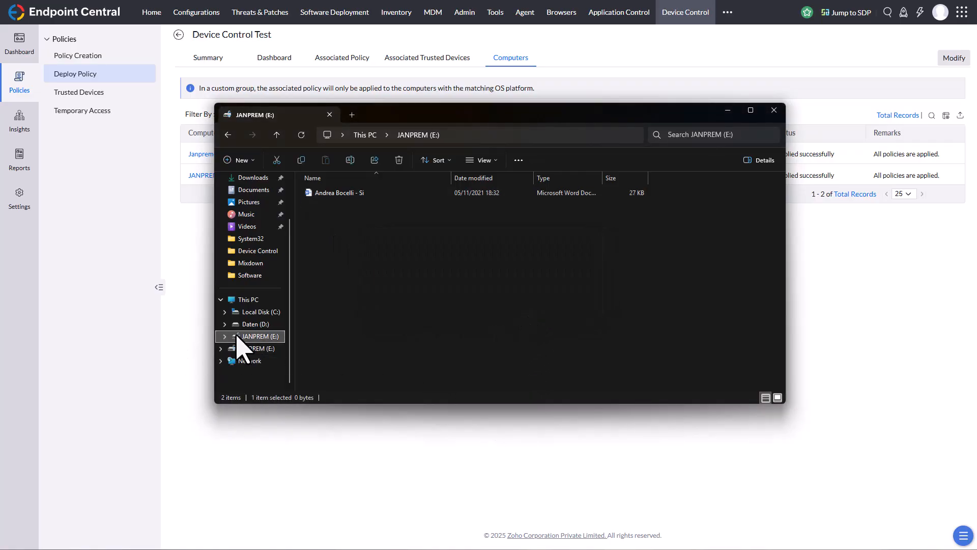